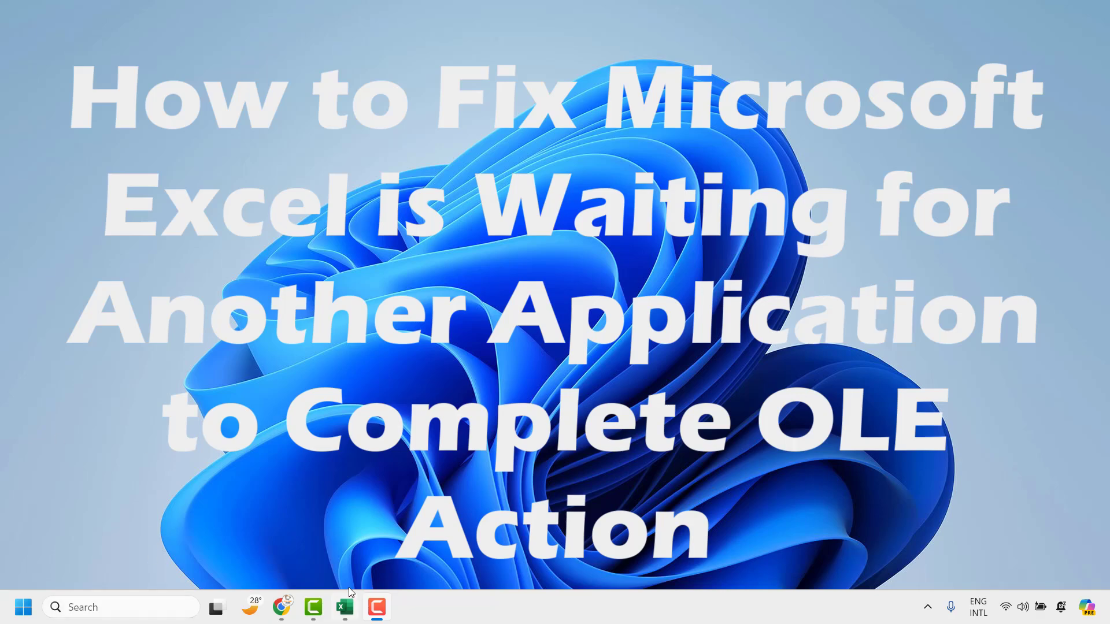
Step: Bring the Excel workbook forward and delete the pasted OLE error screenshot from Sheet1
left_click(343, 608)
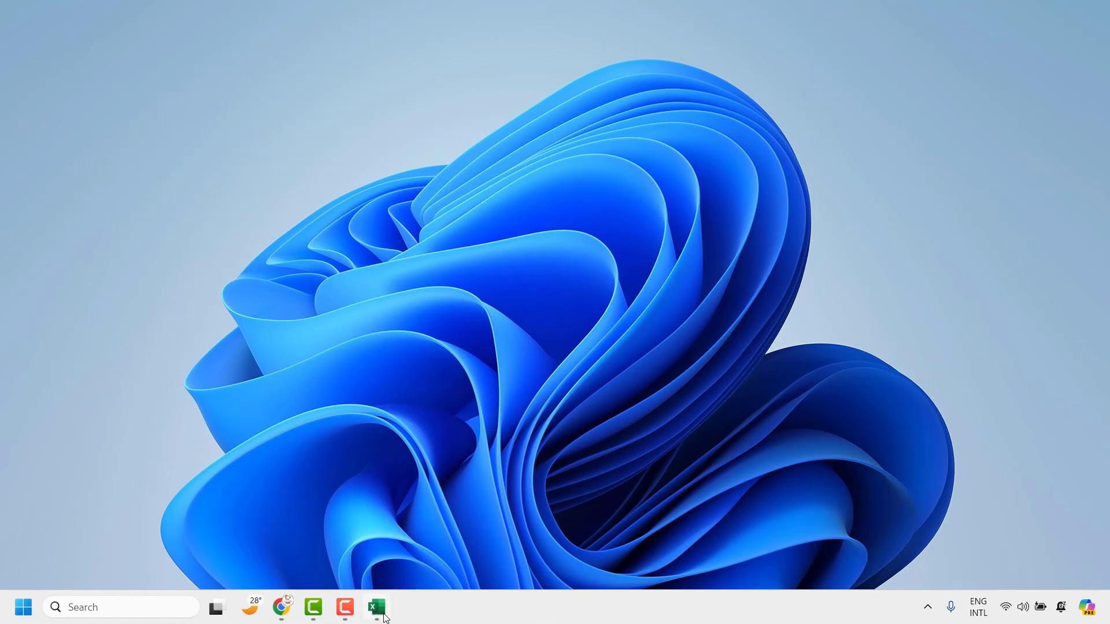
left_click(376, 607)
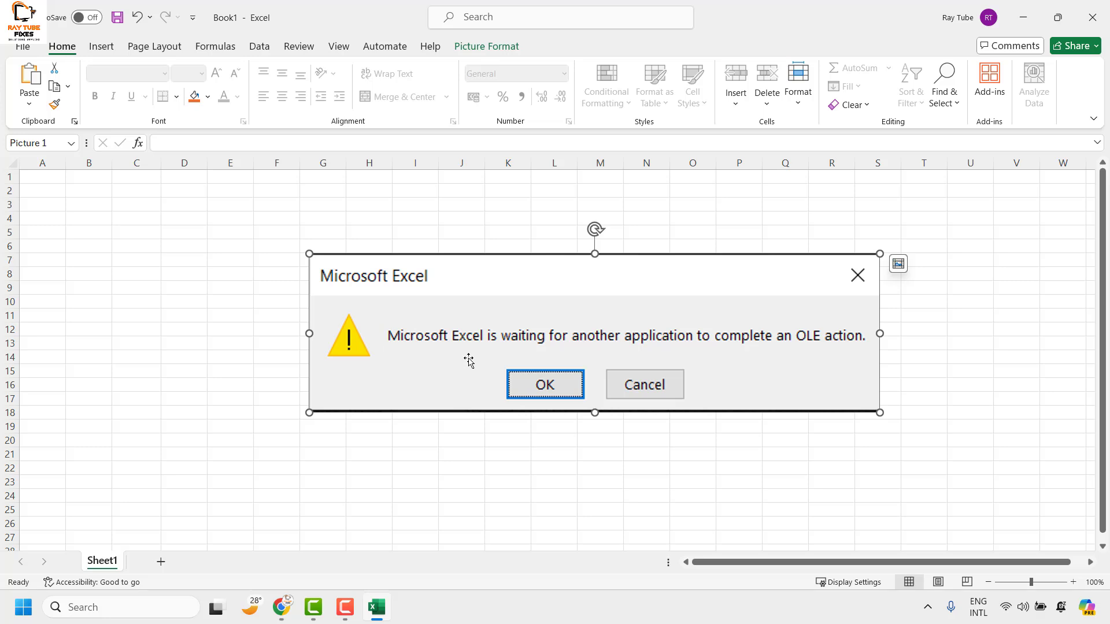
key("Delete")
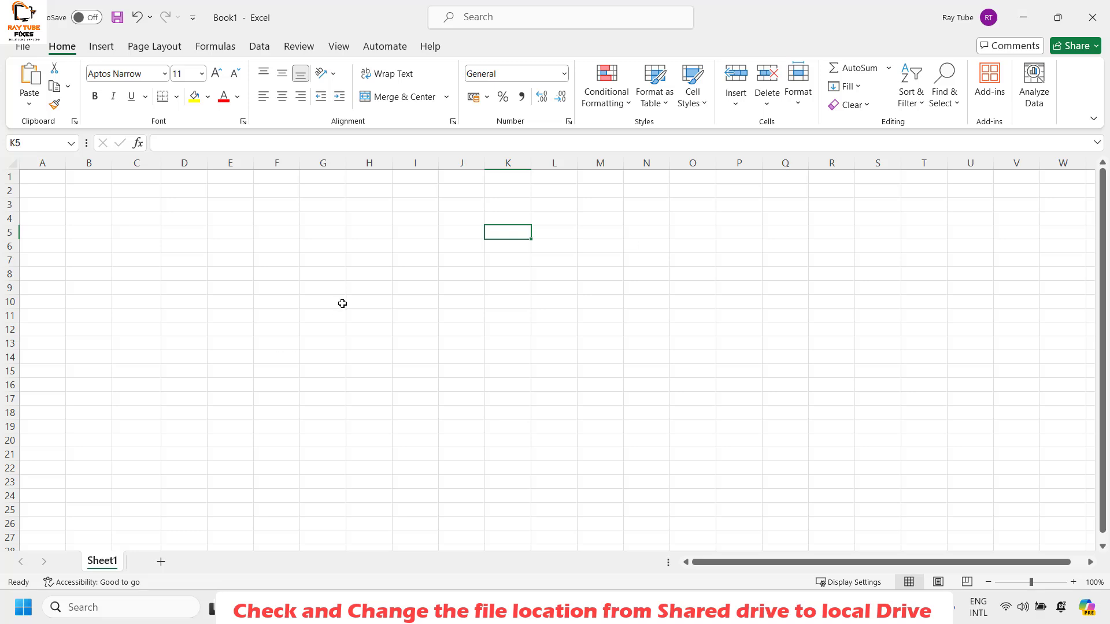
Step: Uncheck 'Ignore other applications that use DDE' in Advanced options, then close Excel
left_click(1022, 18)
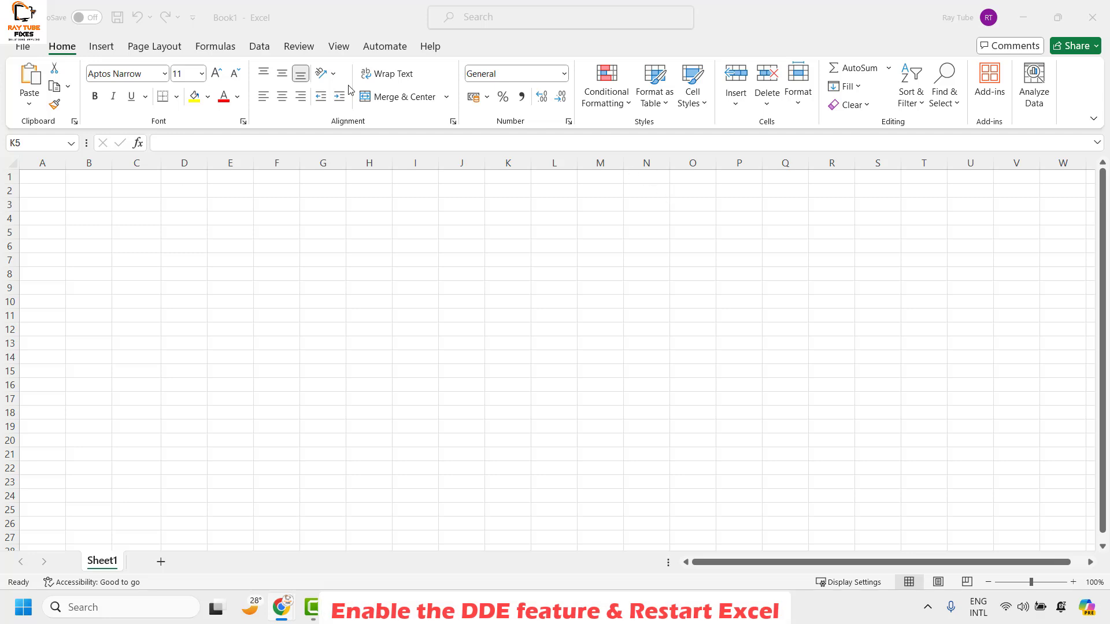
left_click(25, 52)
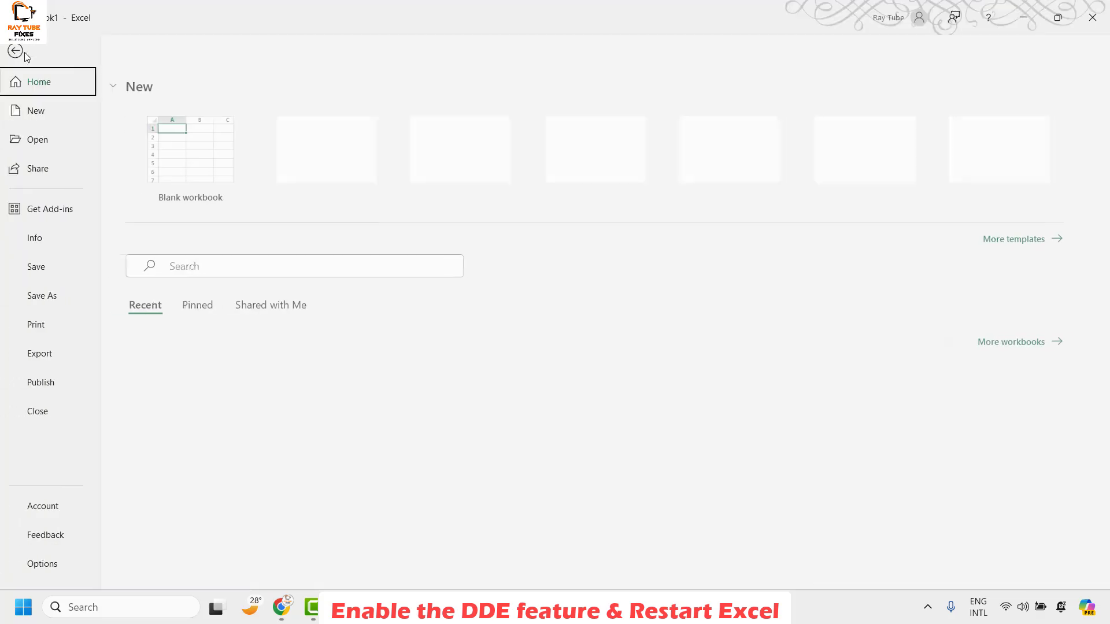
left_click(45, 563)
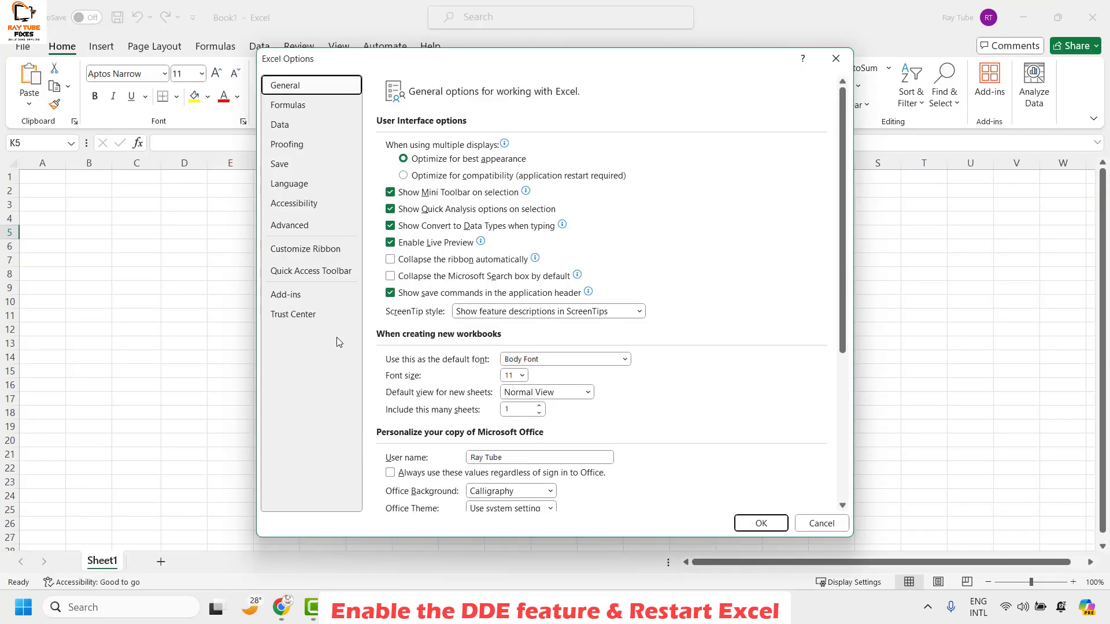
left_click(301, 226)
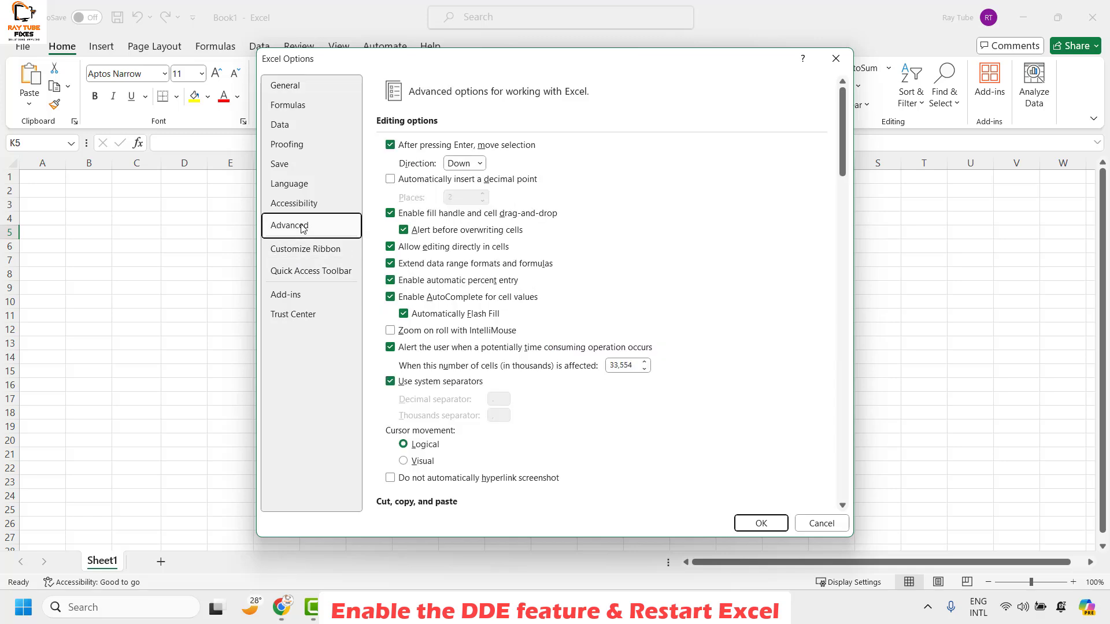
scroll(693, 258, "down", 5)
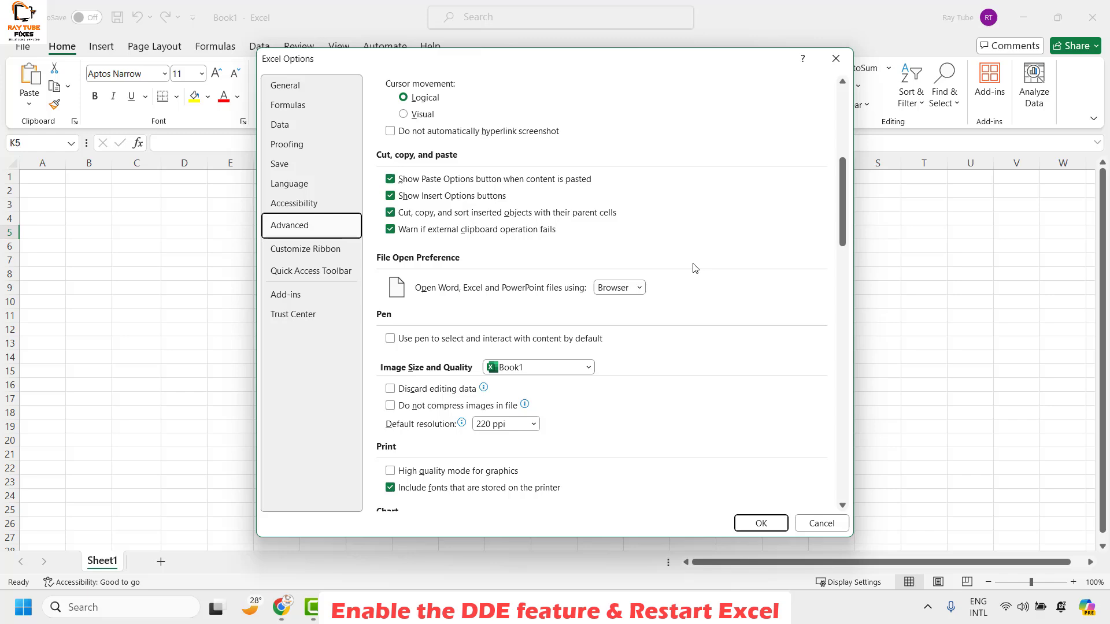
scroll(693, 267, "down", 12)
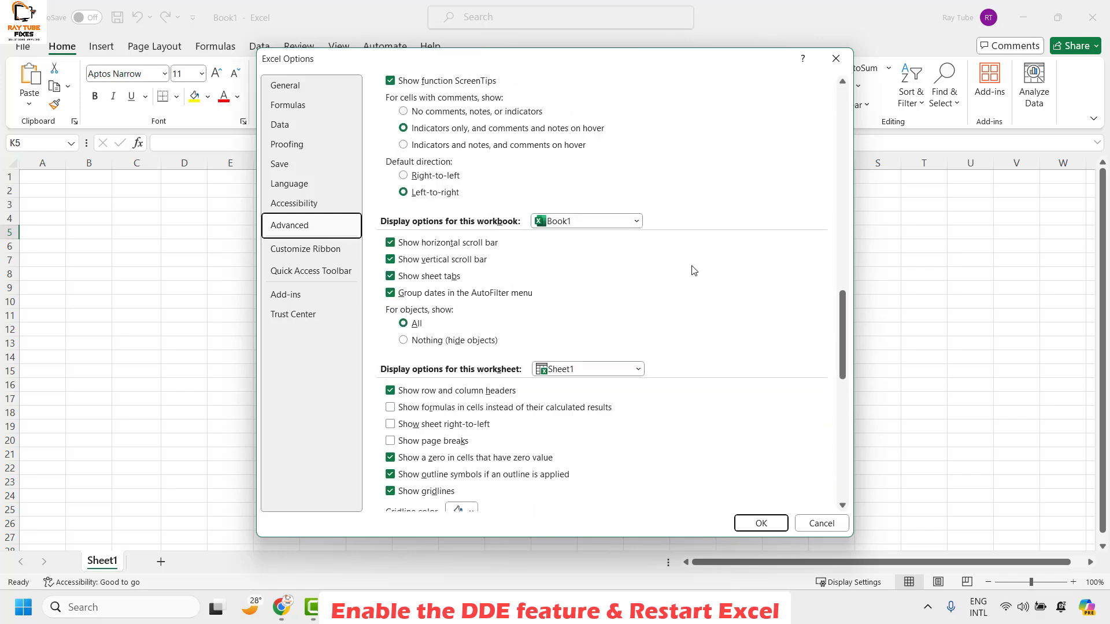
scroll(693, 270, "down", 10)
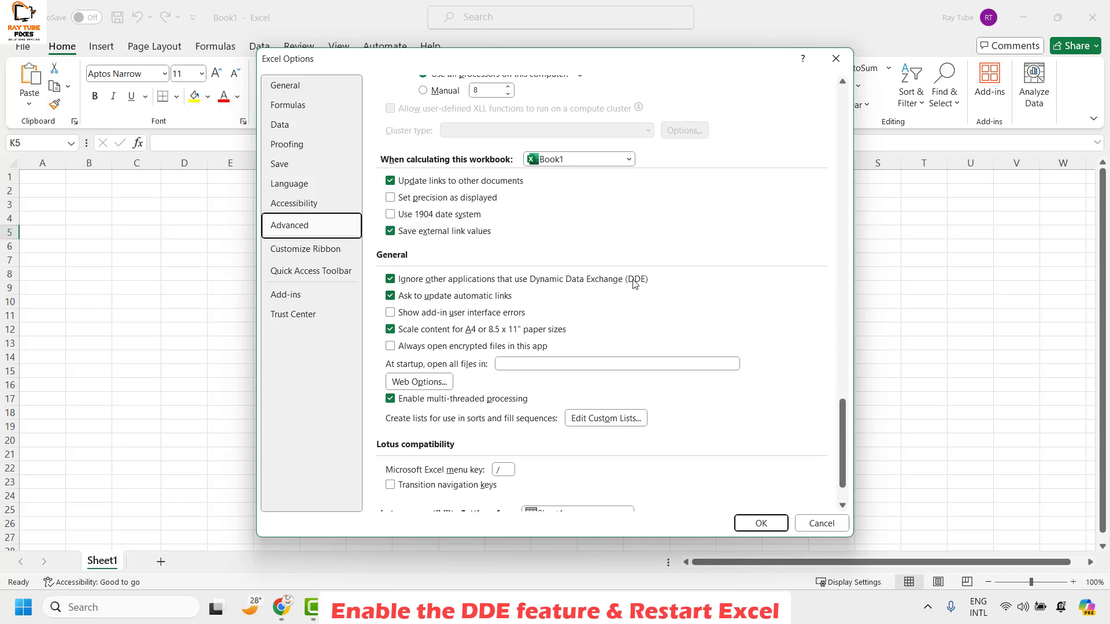
left_click(391, 279)
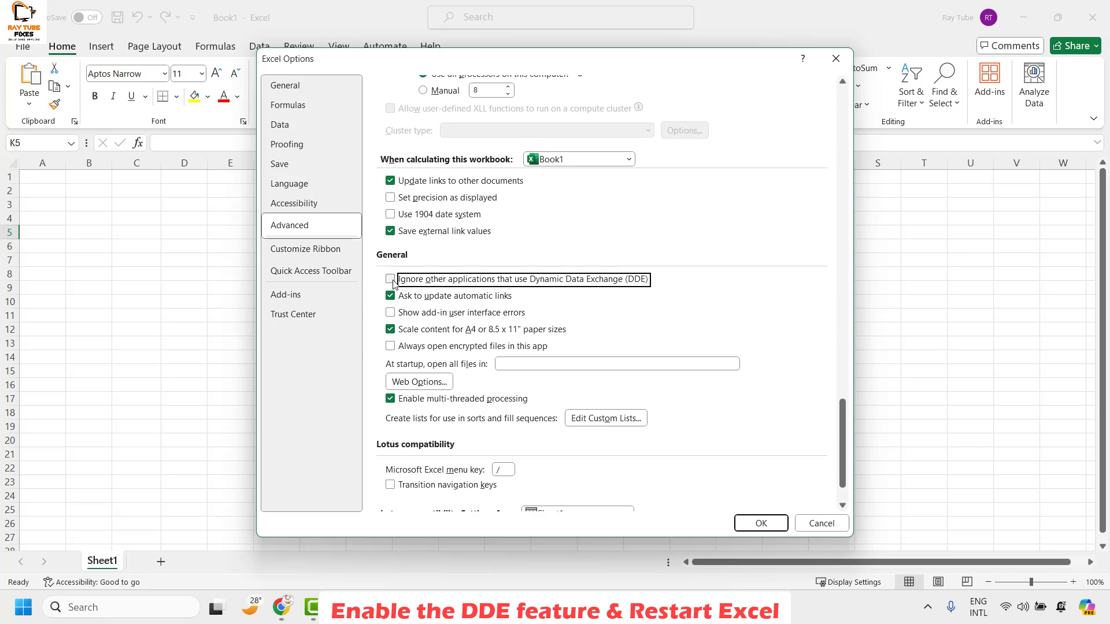
left_click(760, 523)
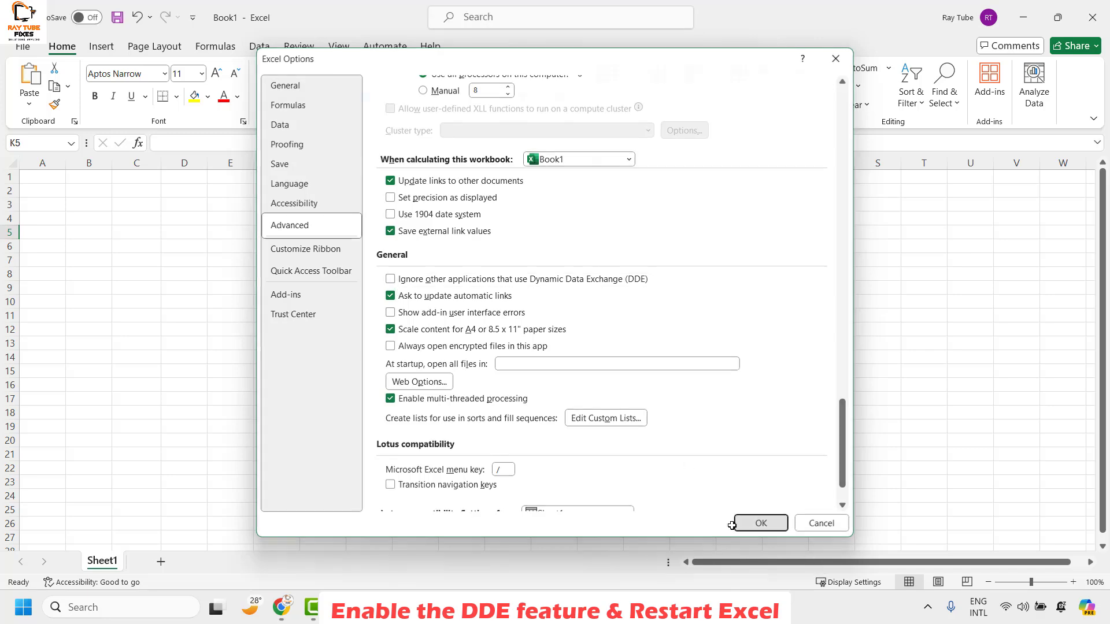
left_click(1093, 18)
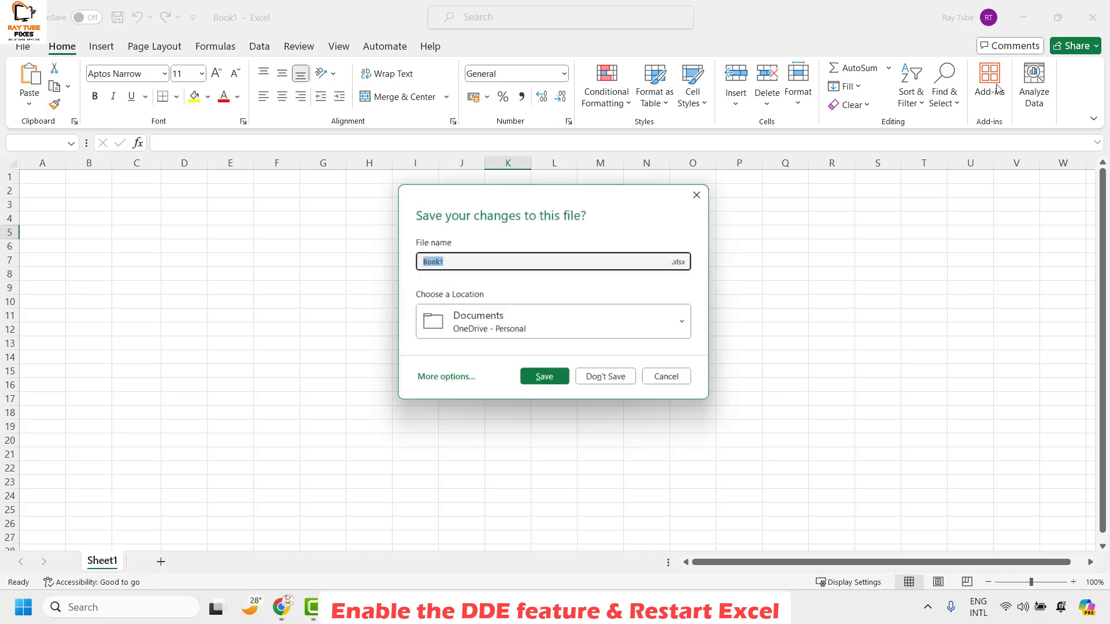
Step: Discard the blank Book1 without saving and bring up the Start menu
left_click(613, 381)
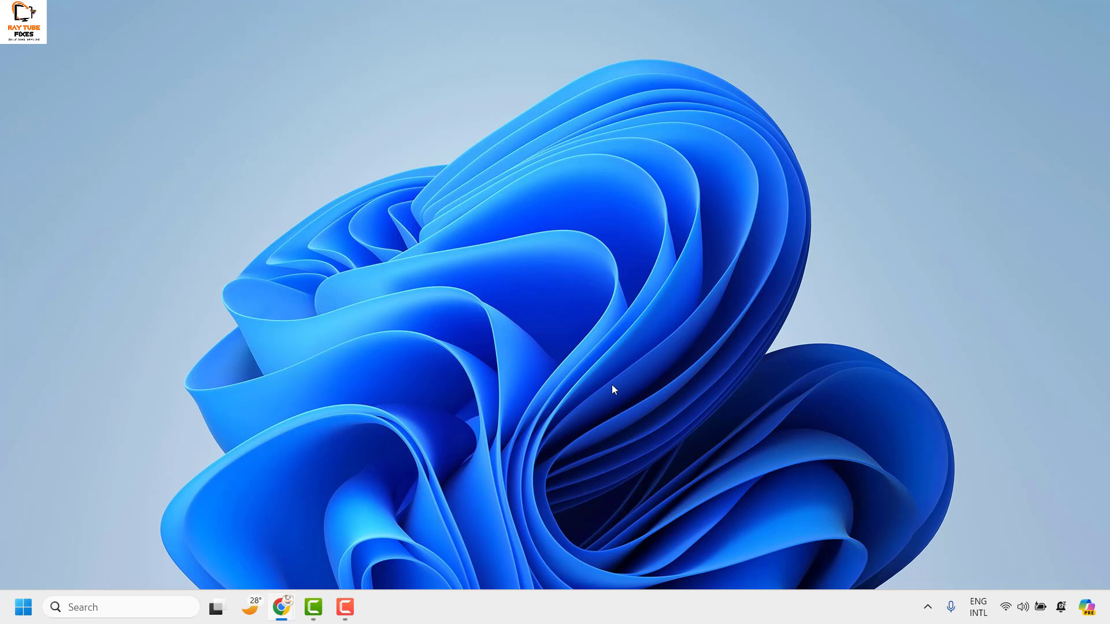
key("super")
key("super")
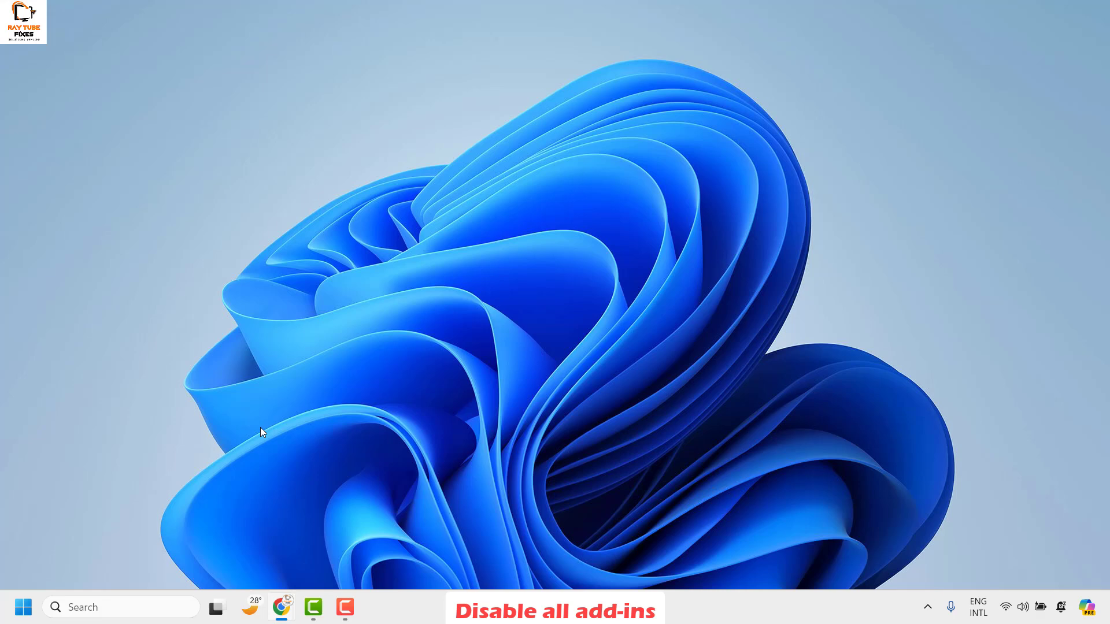
Step: Leave all four Excel Add-ins, including Euro Currency Tools, unchecked
key("super+r")
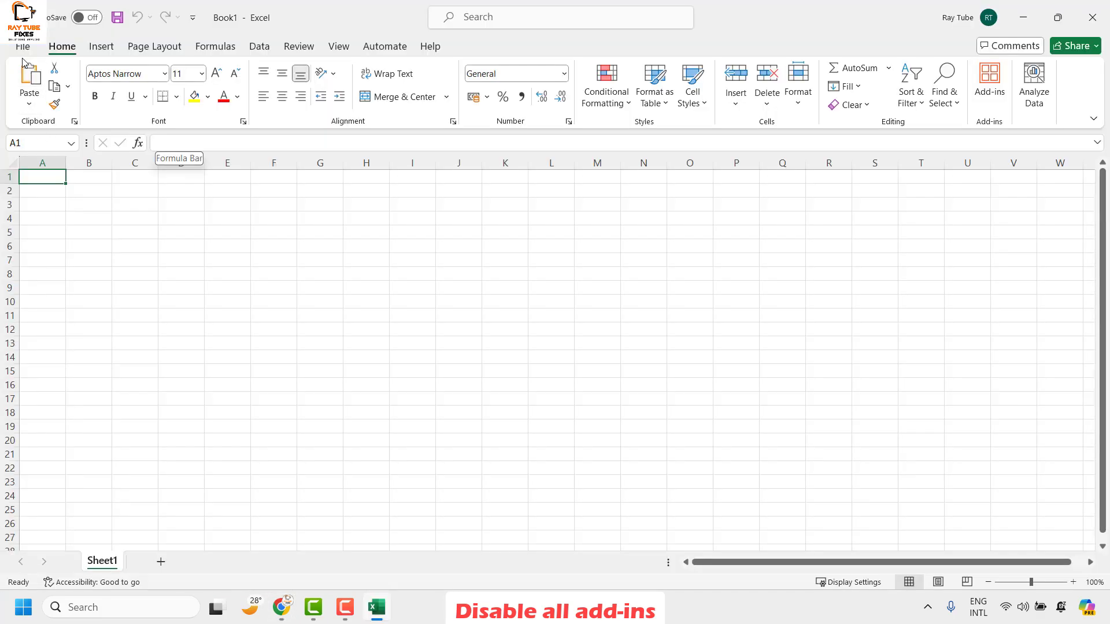
left_click(23, 47)
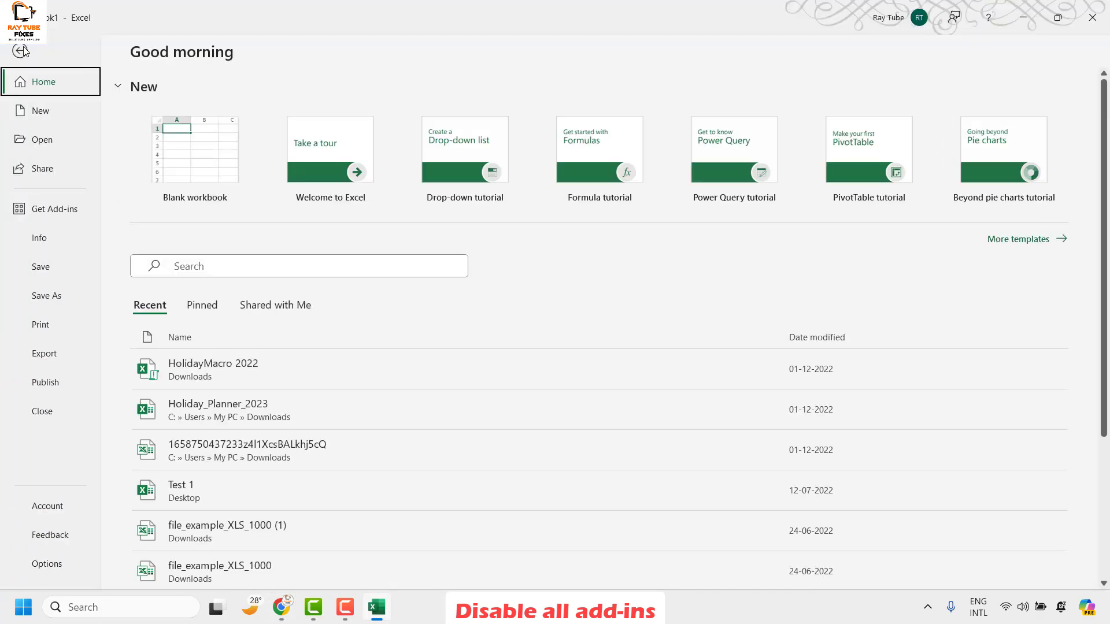
left_click(61, 565)
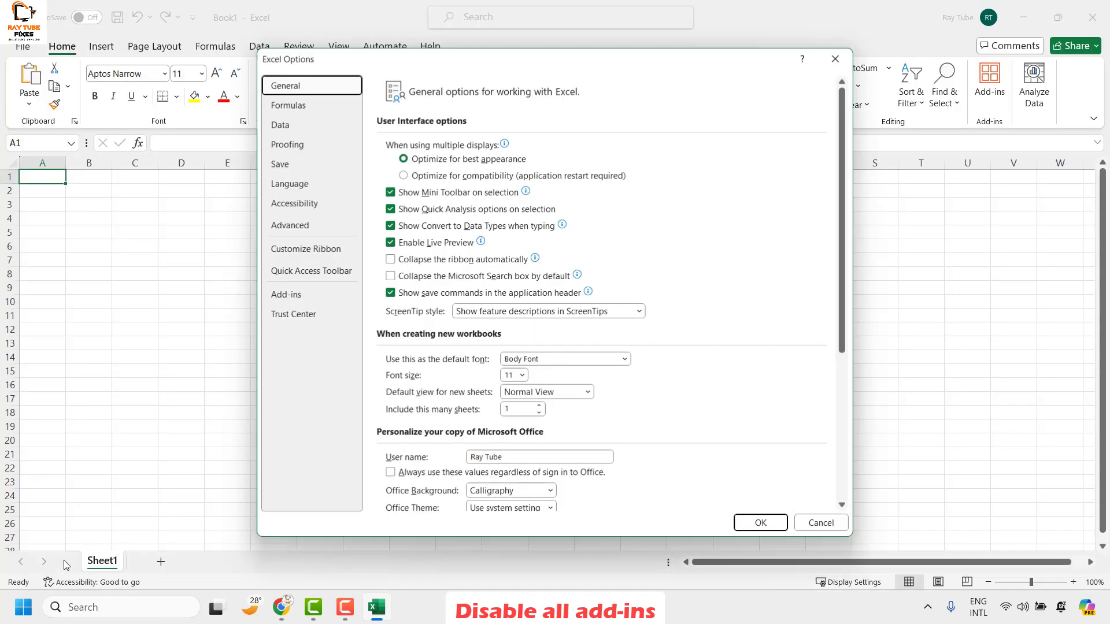
left_click(293, 300)
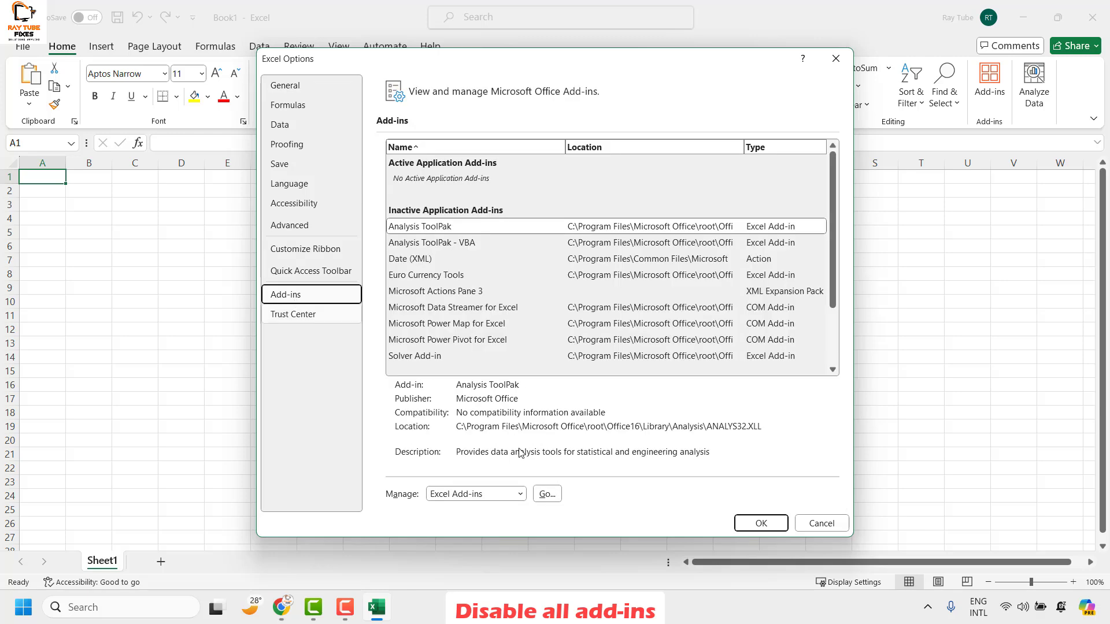
left_click(520, 494)
left_click(463, 512)
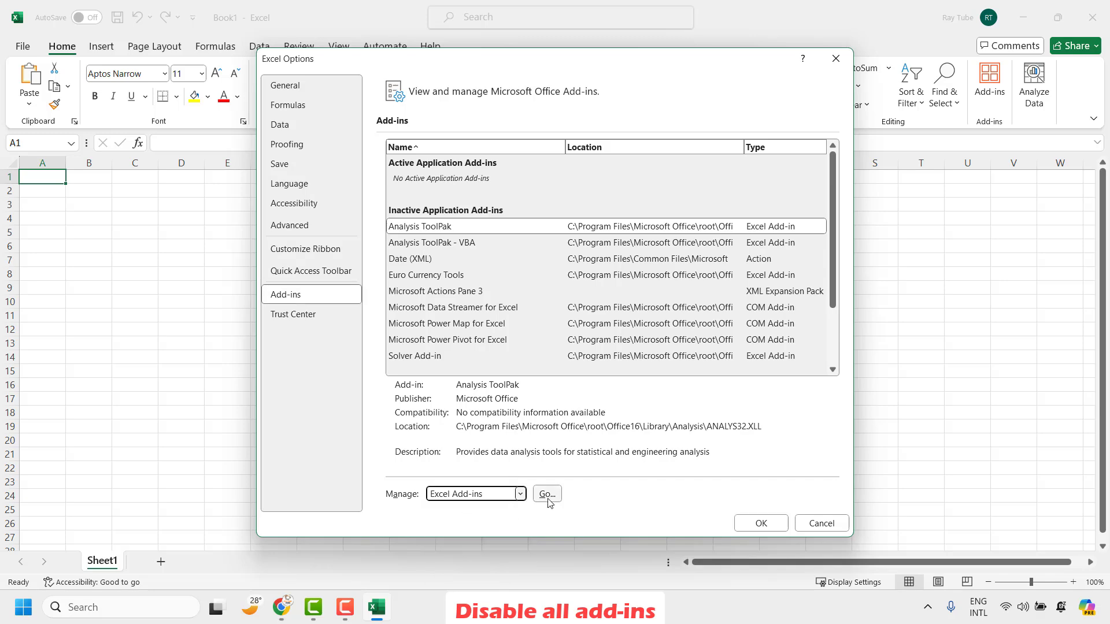
left_click(547, 493)
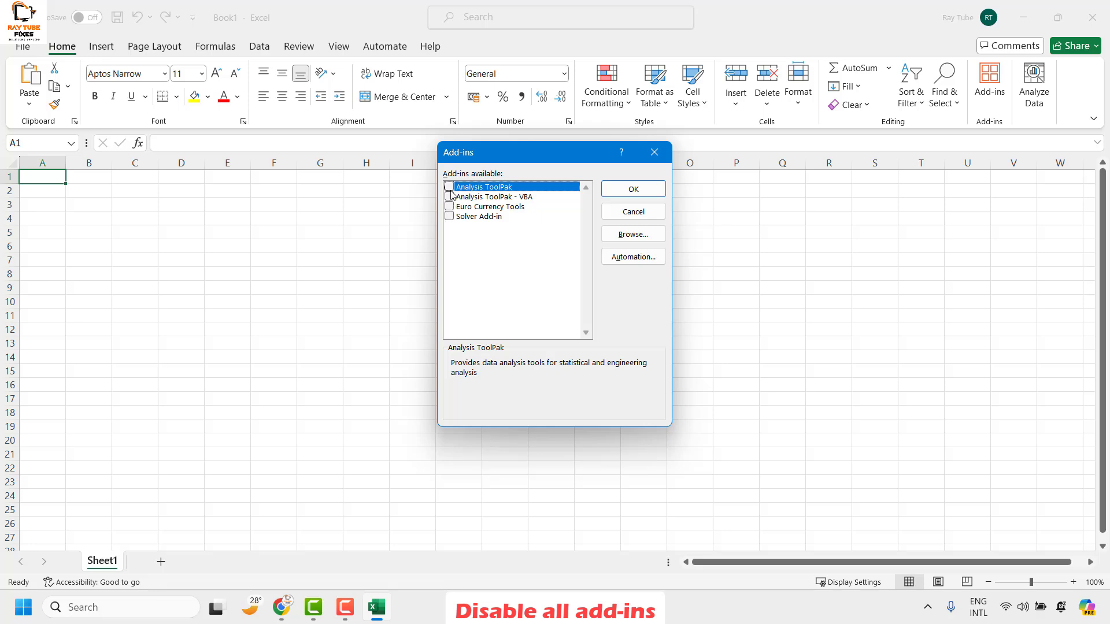
left_click(631, 190)
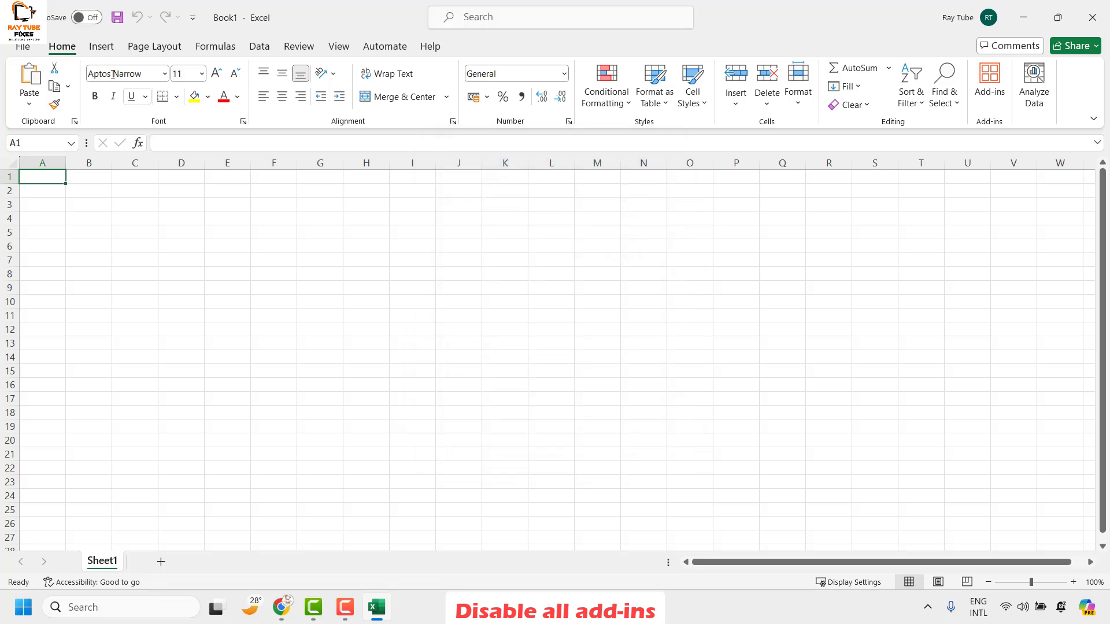
Step: Leave all three COM Add-ins unchecked in the COM Add-ins manager
left_click(23, 46)
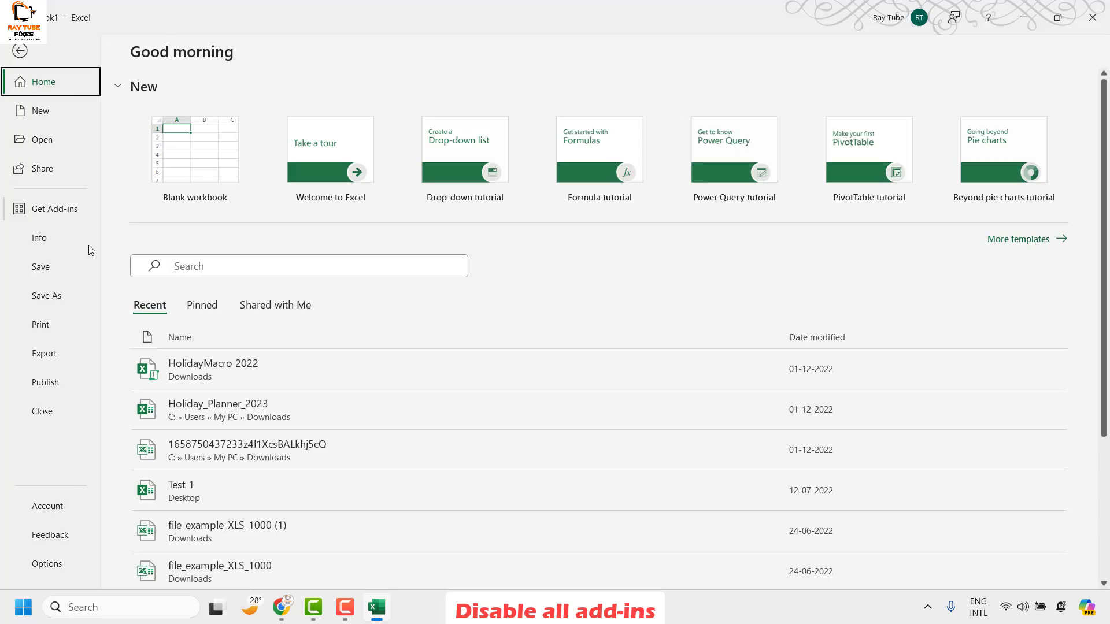
left_click(56, 563)
left_click(295, 294)
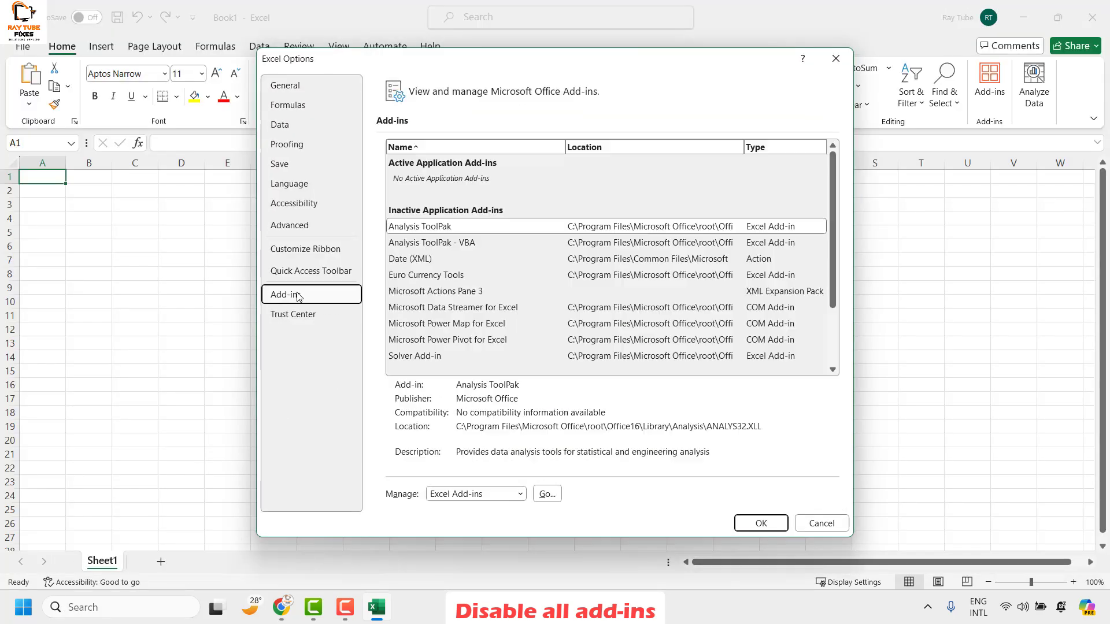
left_click(475, 493)
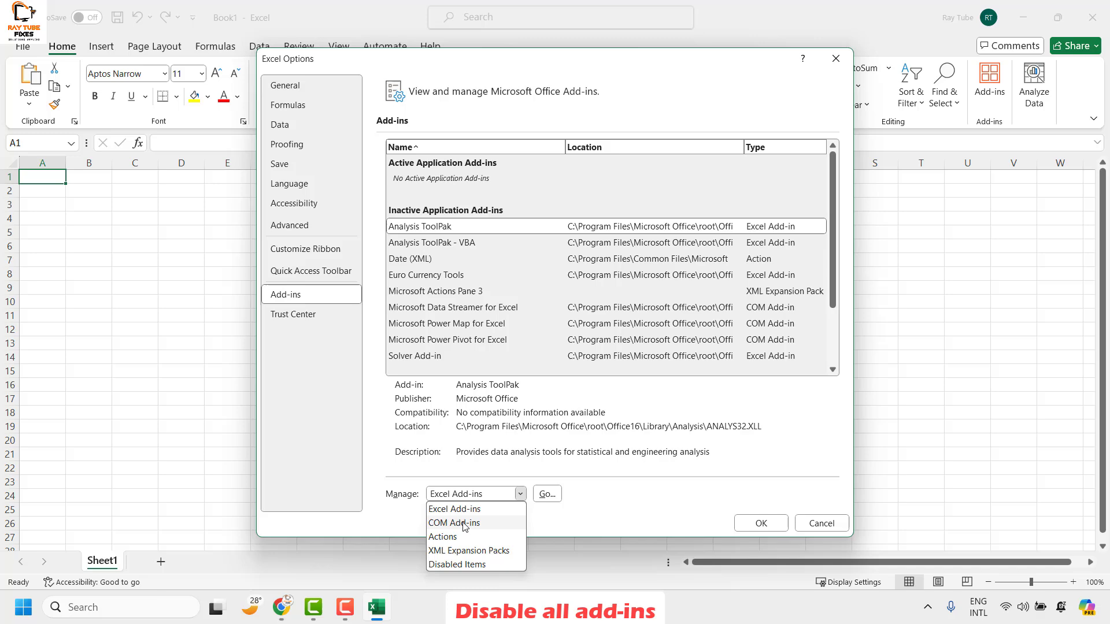
left_click(456, 522)
left_click(546, 494)
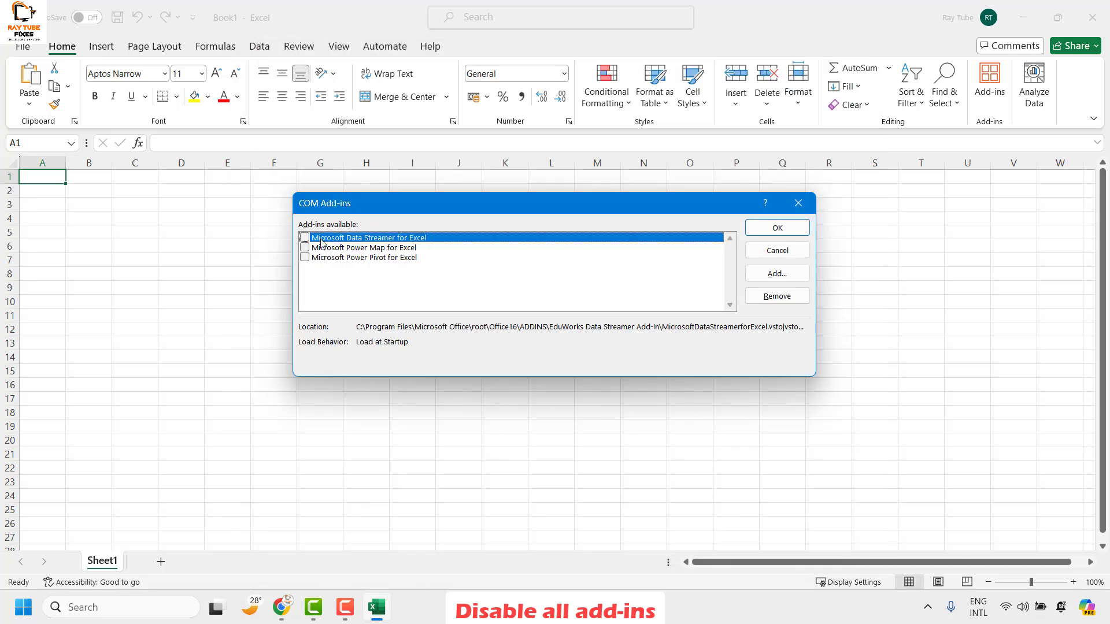
left_click(768, 229)
Step: Check the Actions add-in manager and close it with additional actions left off
left_click(23, 46)
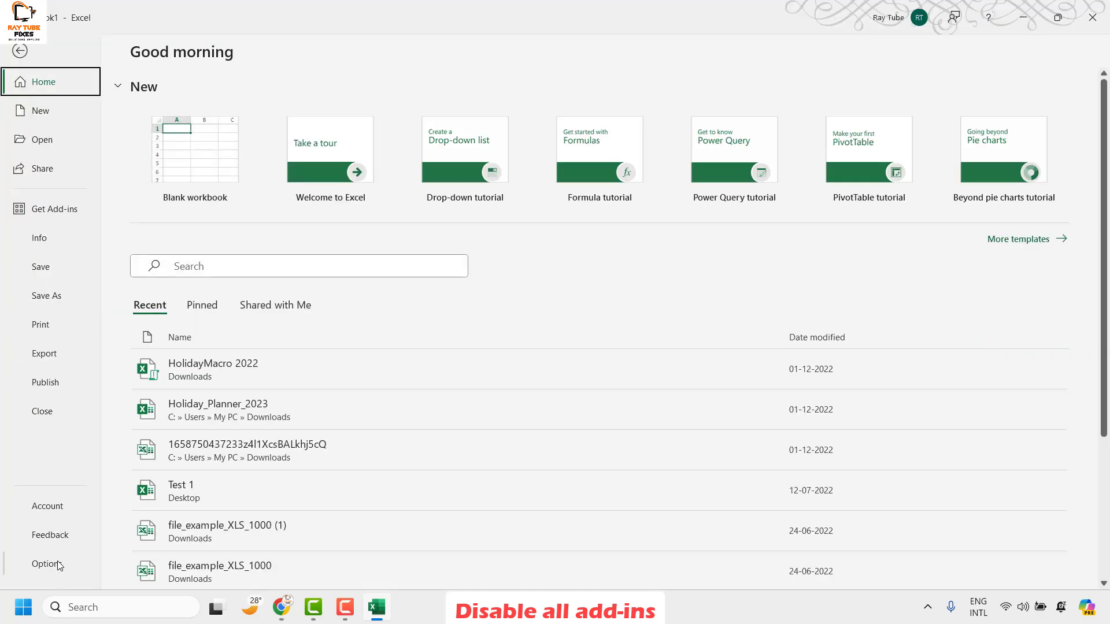
key("Escape")
left_click(315, 296)
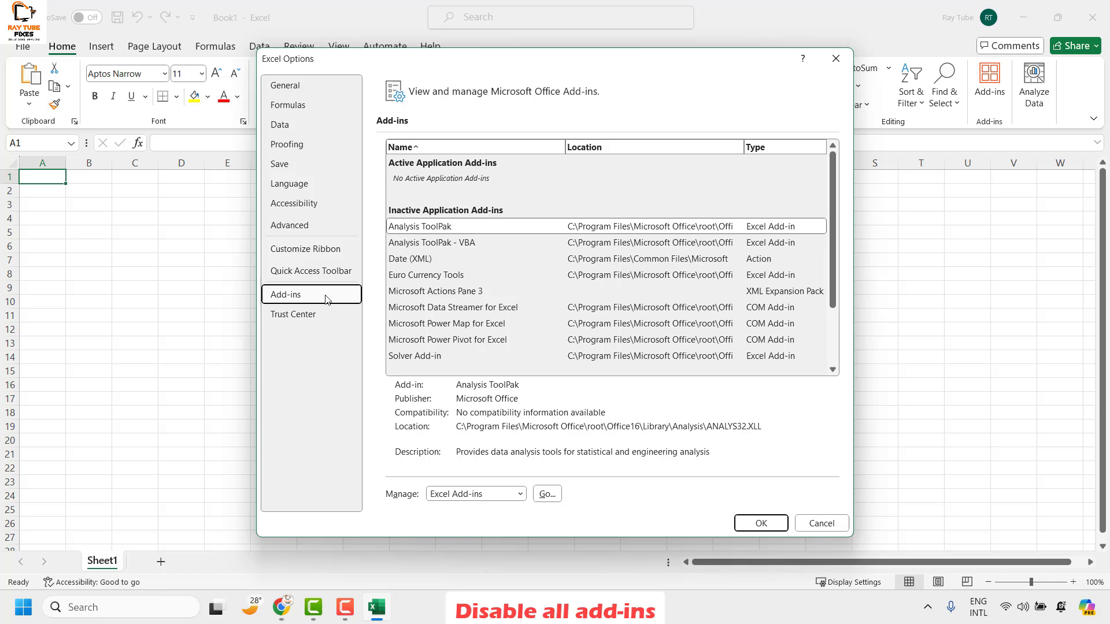
left_click(520, 494)
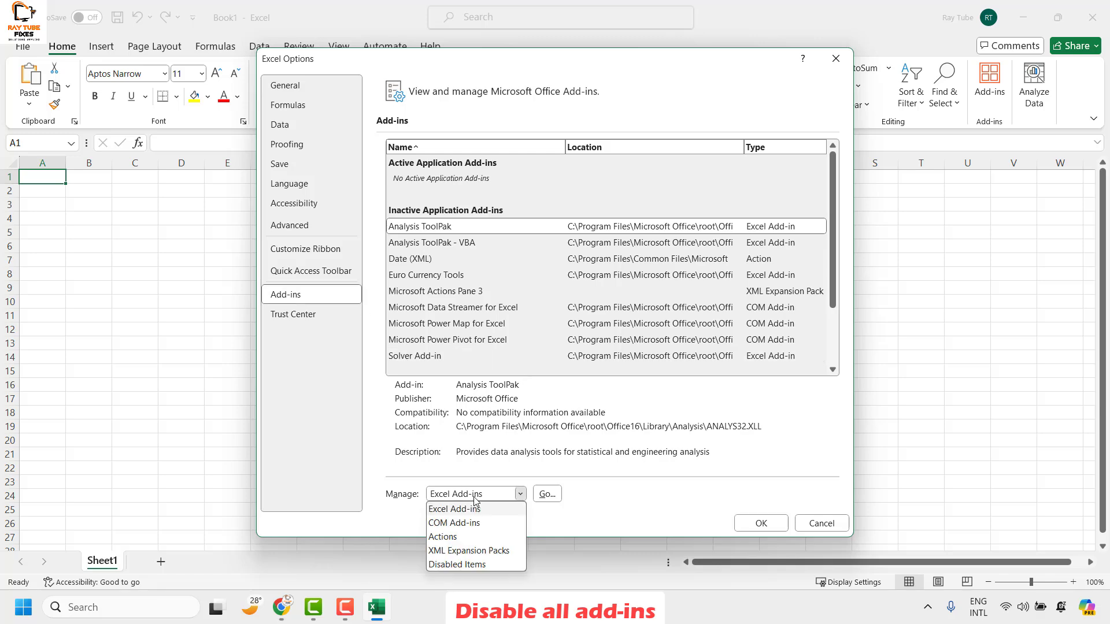
left_click(473, 537)
left_click(547, 494)
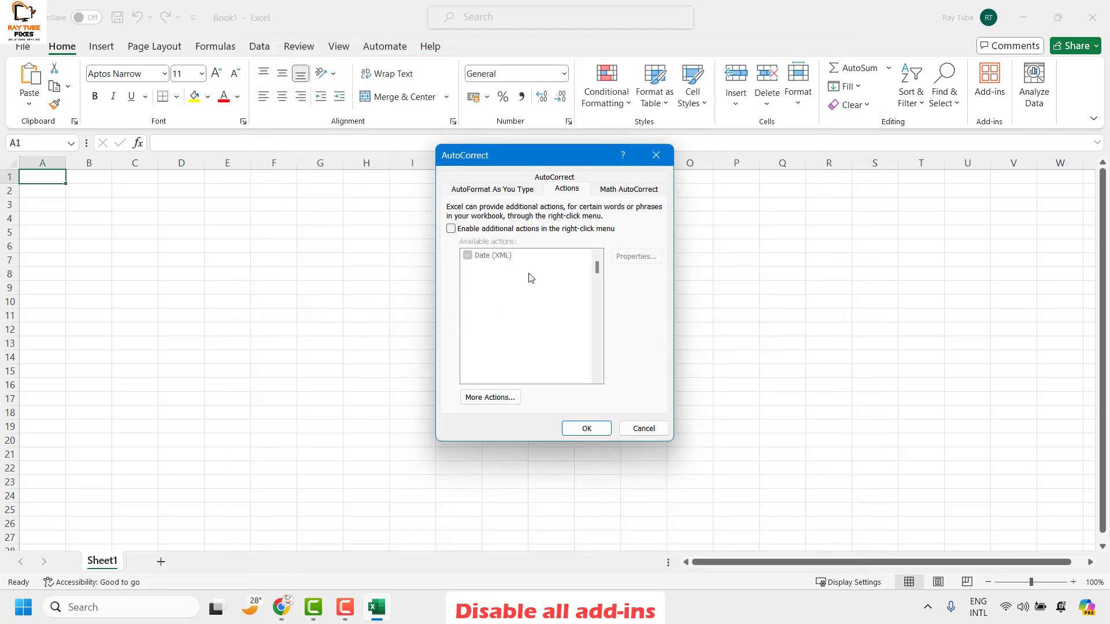
left_click(658, 157)
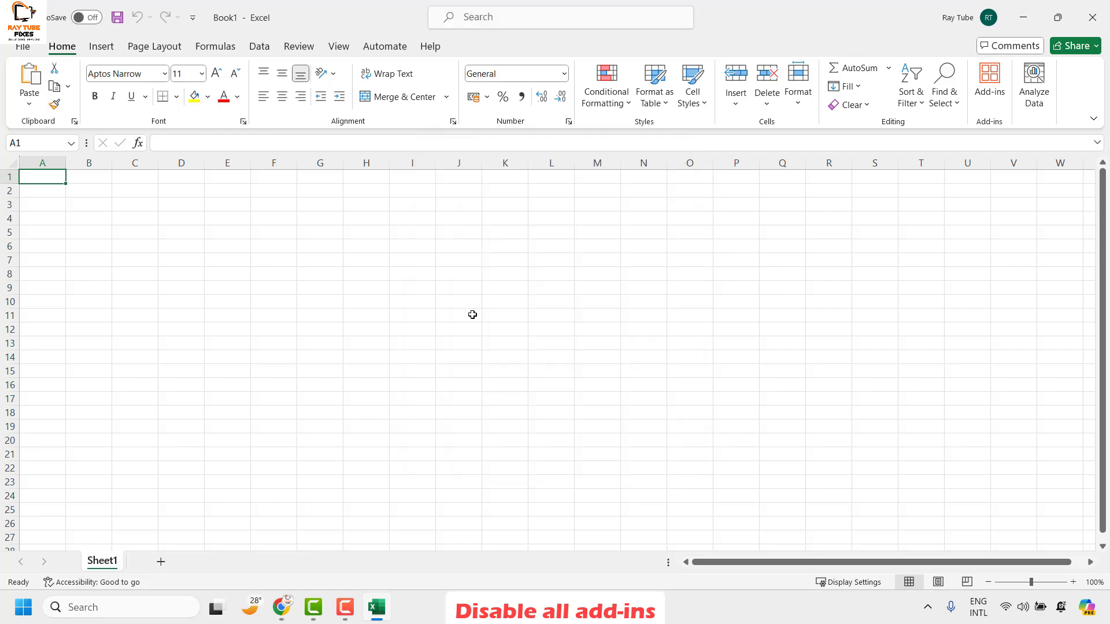
Step: Close Excel and run appwiz.cpl from the Run box
left_click(1093, 17)
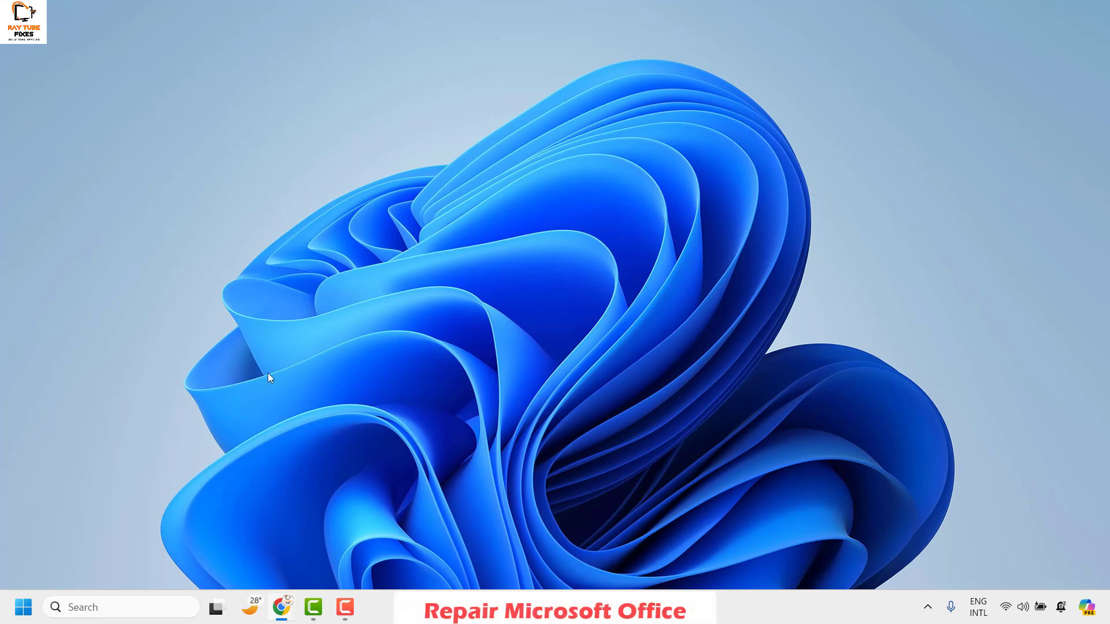
key("super+r")
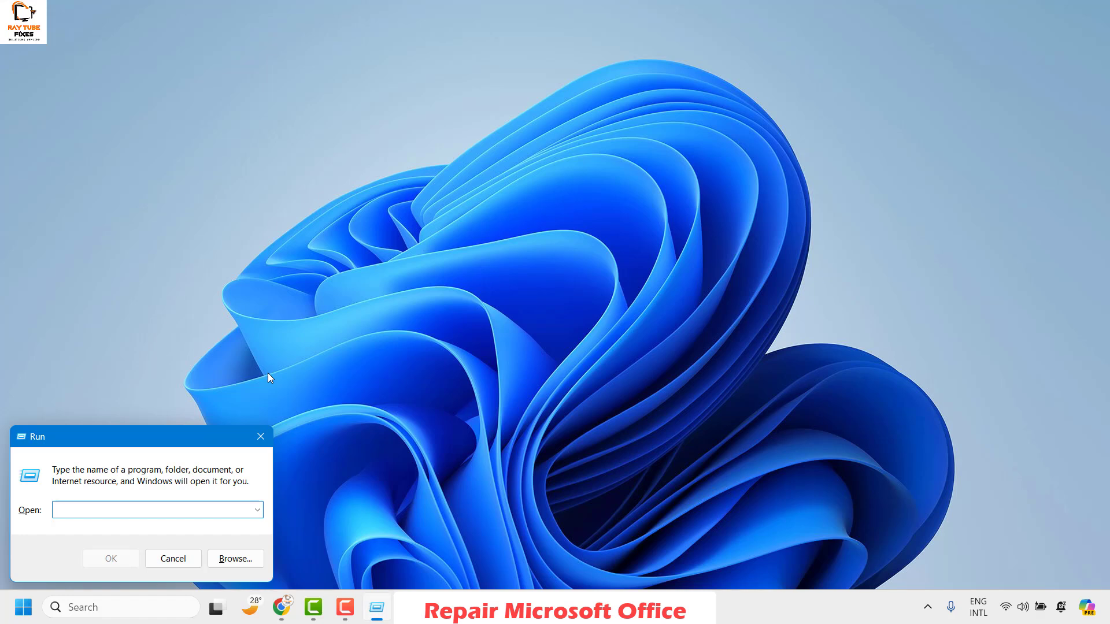
type("appwiz.cpl")
left_click(124, 560)
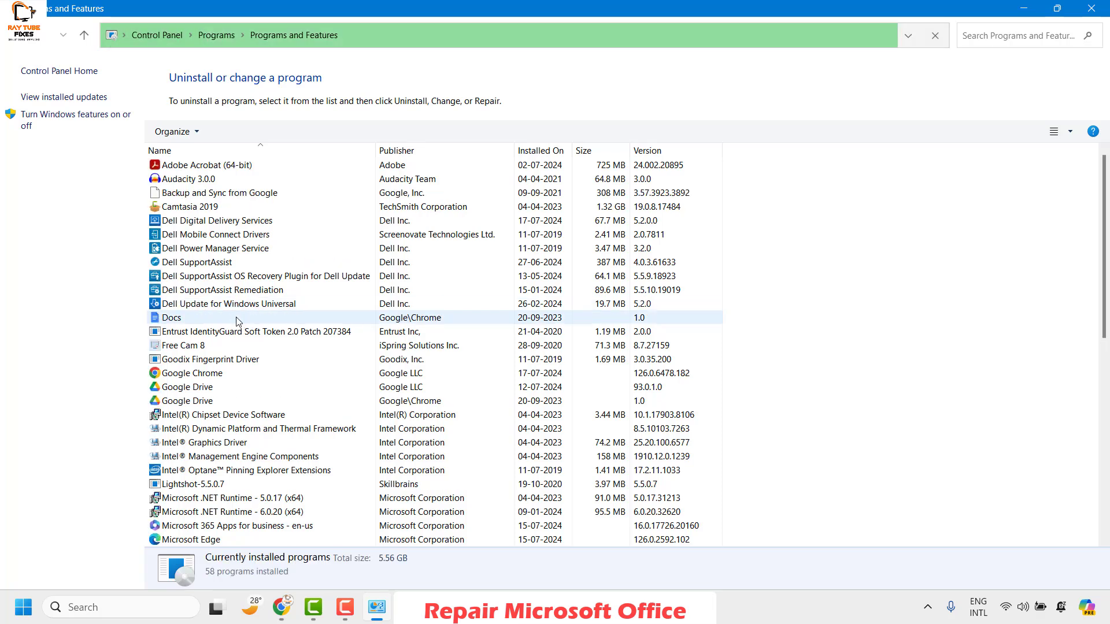
Step: Select Microsoft 365 Apps for business - en-us in the installed programs list
scroll(253, 312, "down", 3)
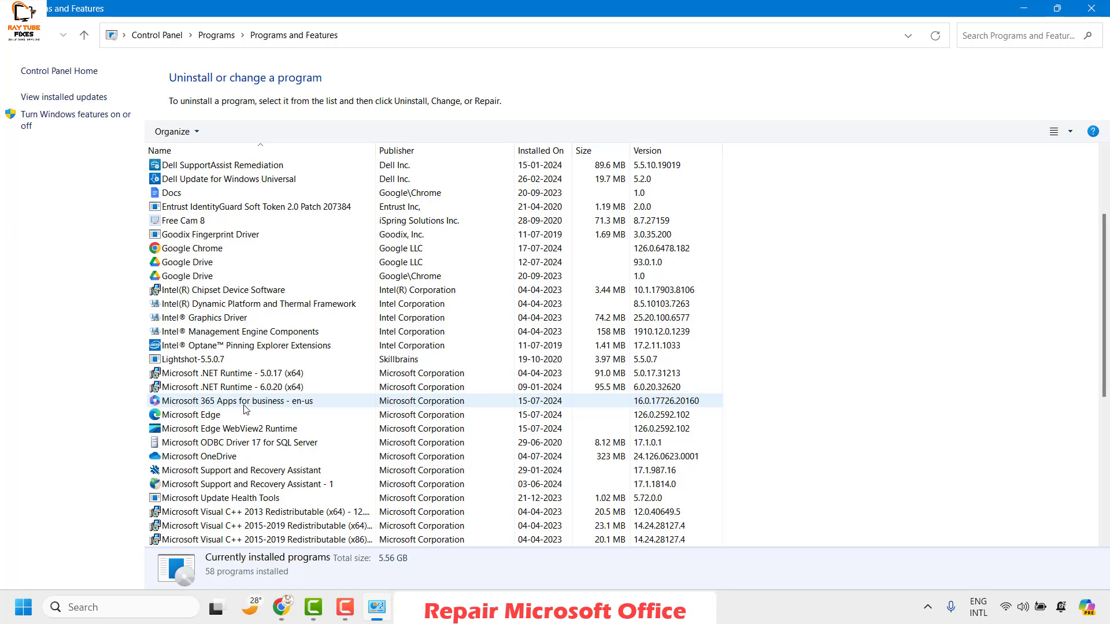
left_click(245, 405)
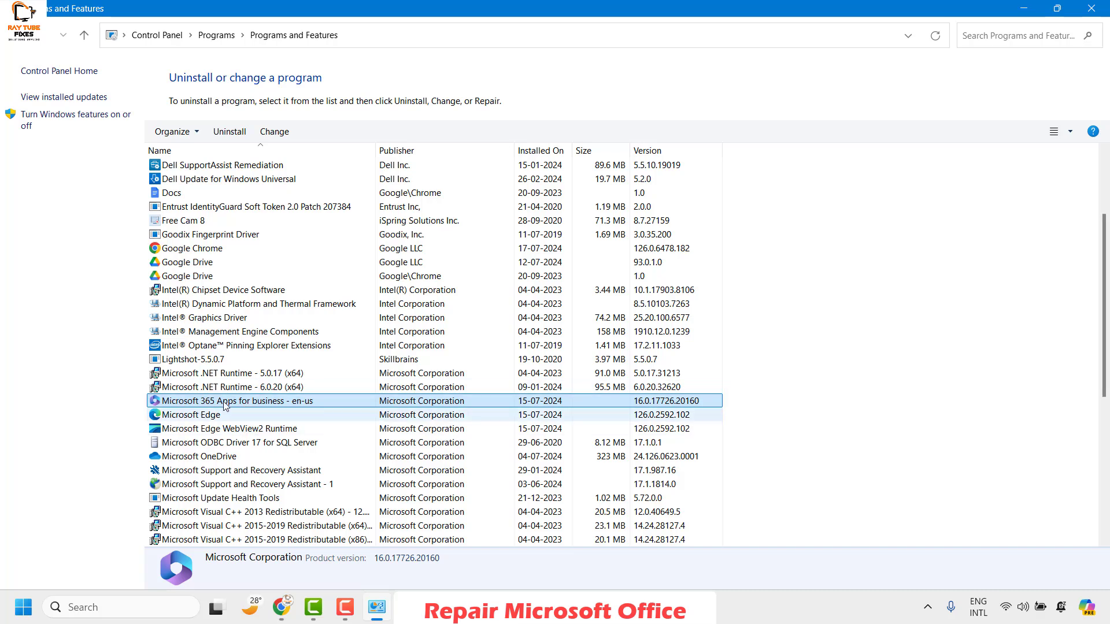
Step: Choose Change for Microsoft 365 and select Online Repair instead of Quick Repair
left_click(277, 132)
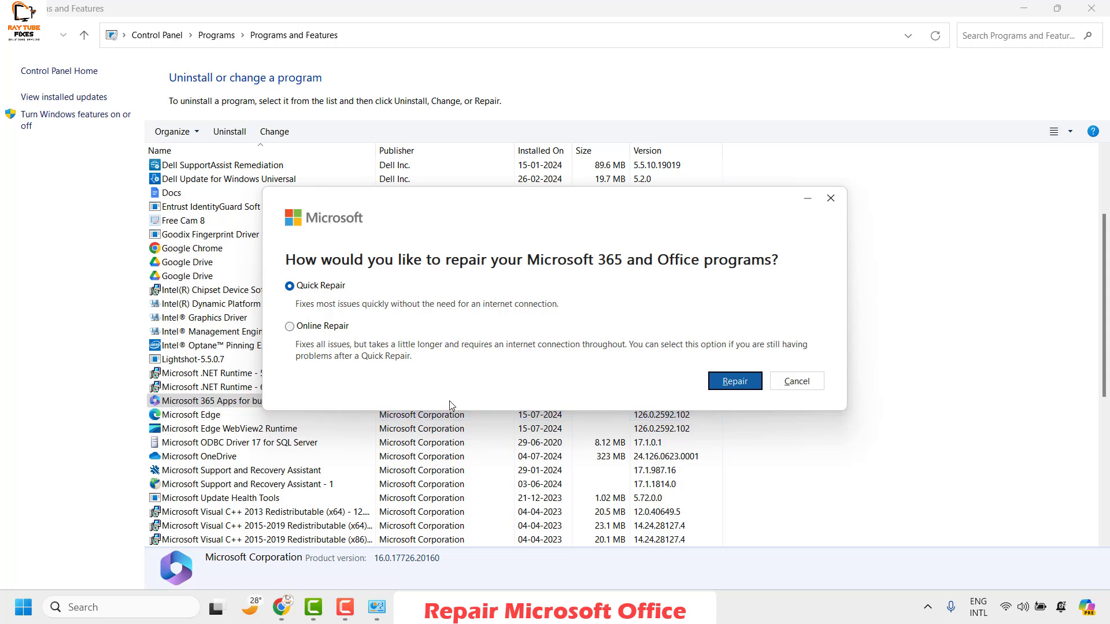
left_click(290, 327)
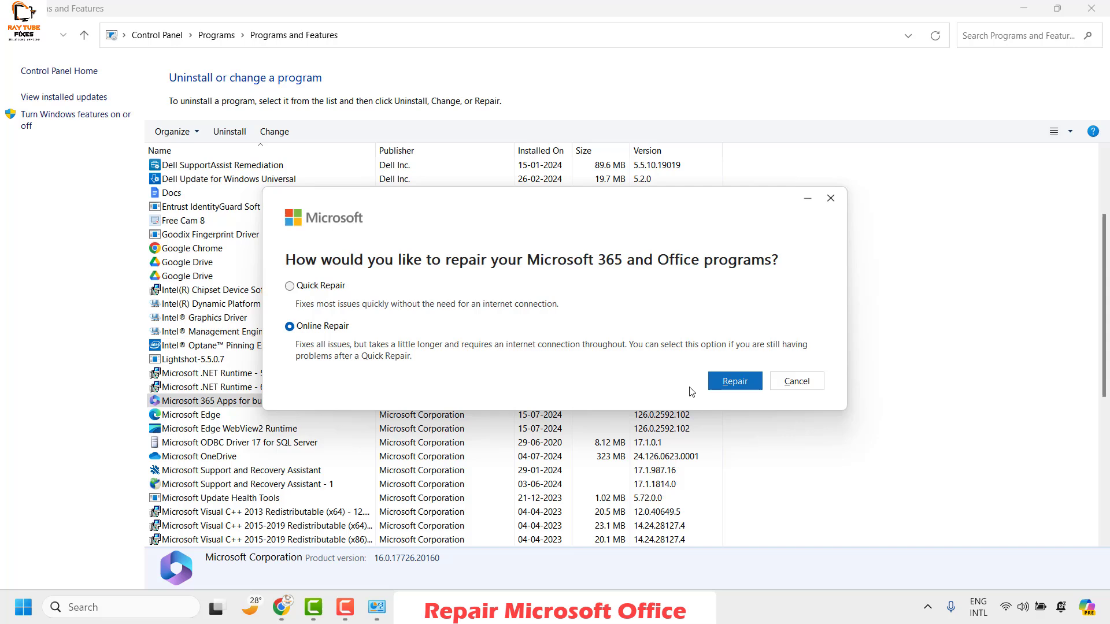
Step: Start the Online Repair of Microsoft 365 Apps for business
left_click(717, 382)
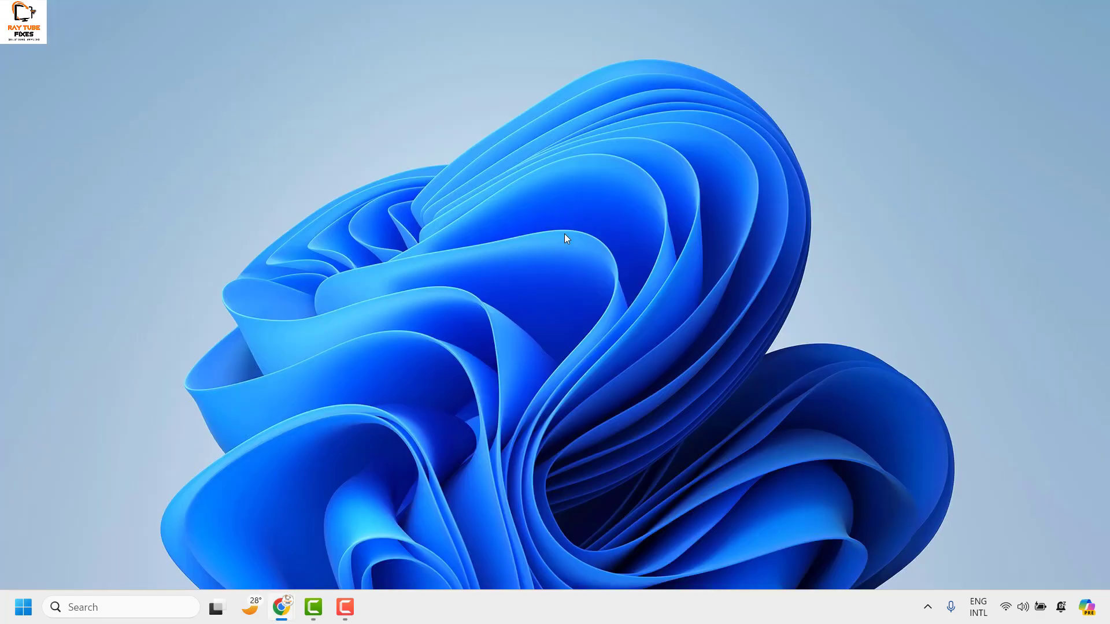